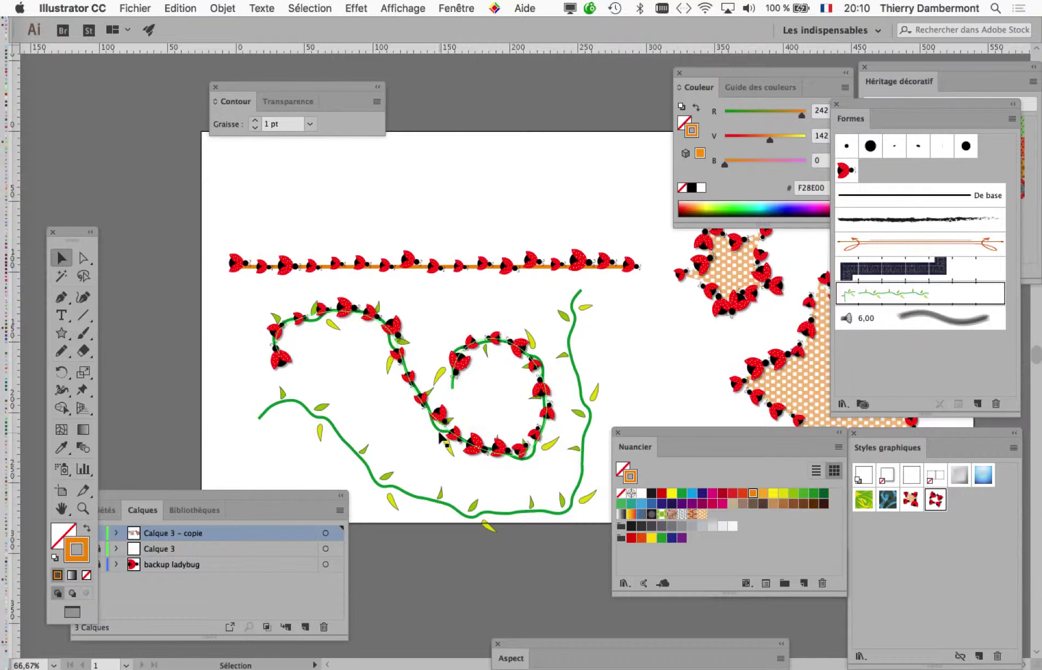
Step: Zoom and pan in on the ladybug loop and select the ladybug vine path
scroll(437, 427, up, 1)
scroll(437, 429, up, 1)
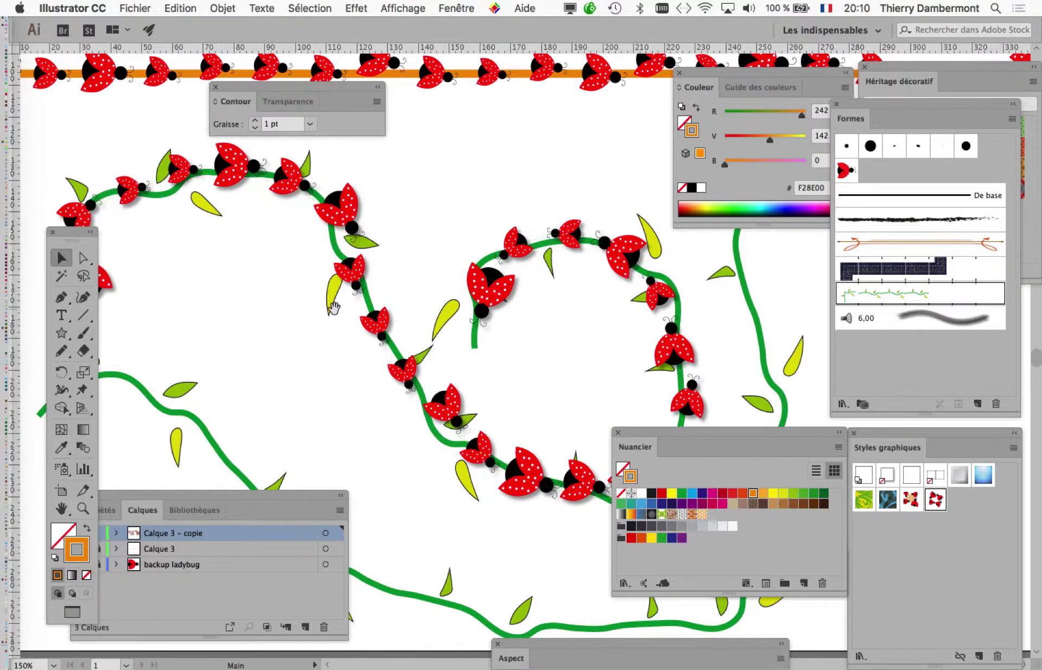
drag(231, 258, 306, 293)
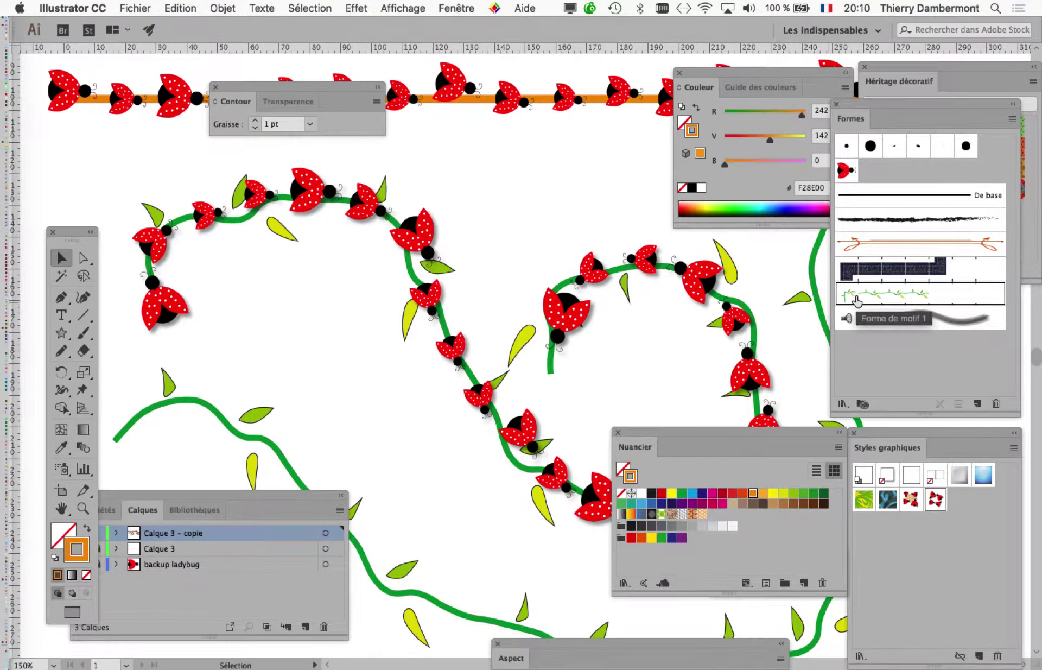
click(375, 218)
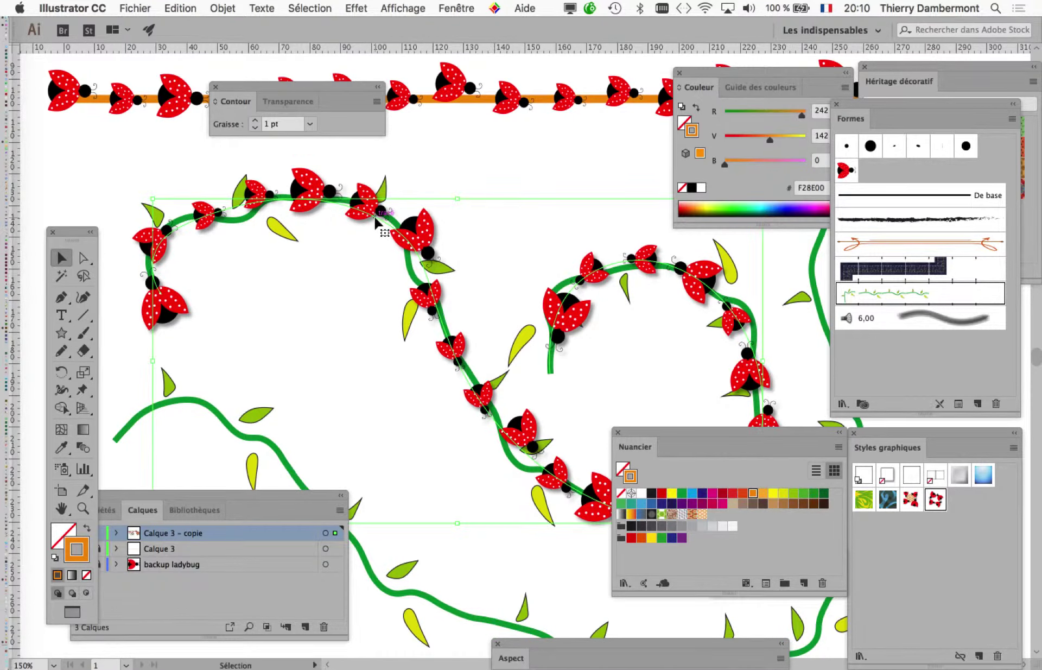
click(870, 296)
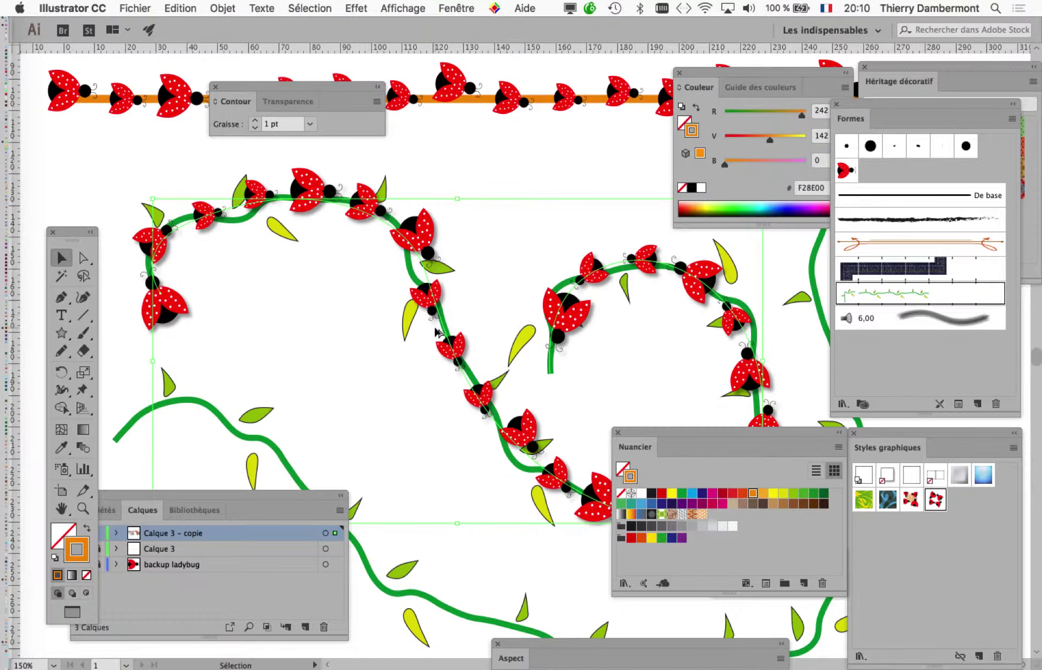
Step: Select the long green vine, then the ladybug vine group, and show the open-documents list
scroll(443, 347, down, 1)
scroll(429, 369, down, 1)
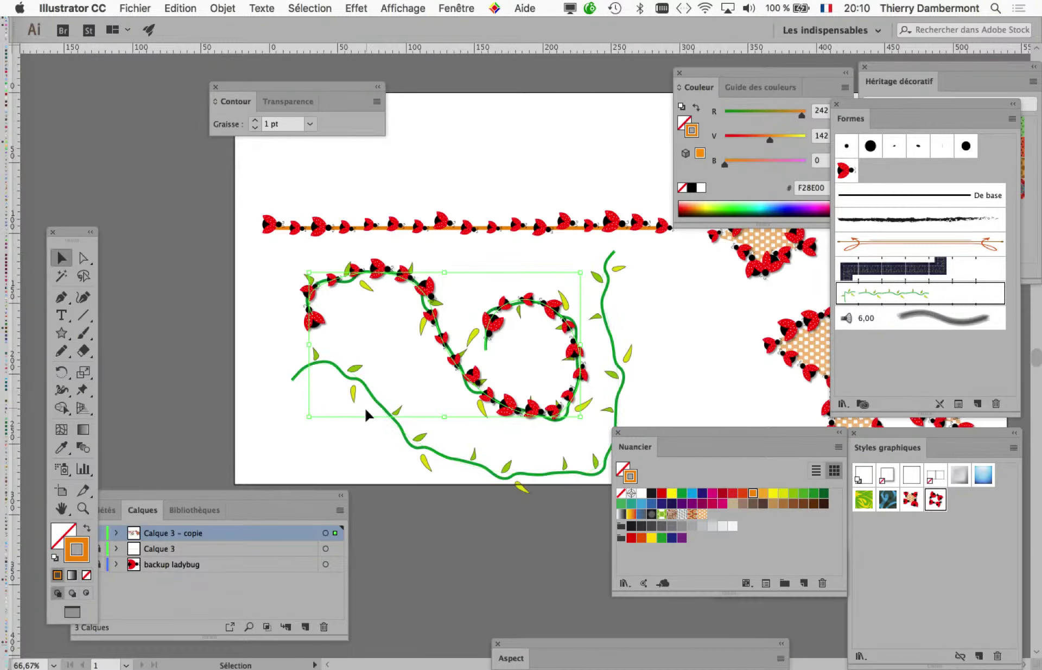
click(398, 433)
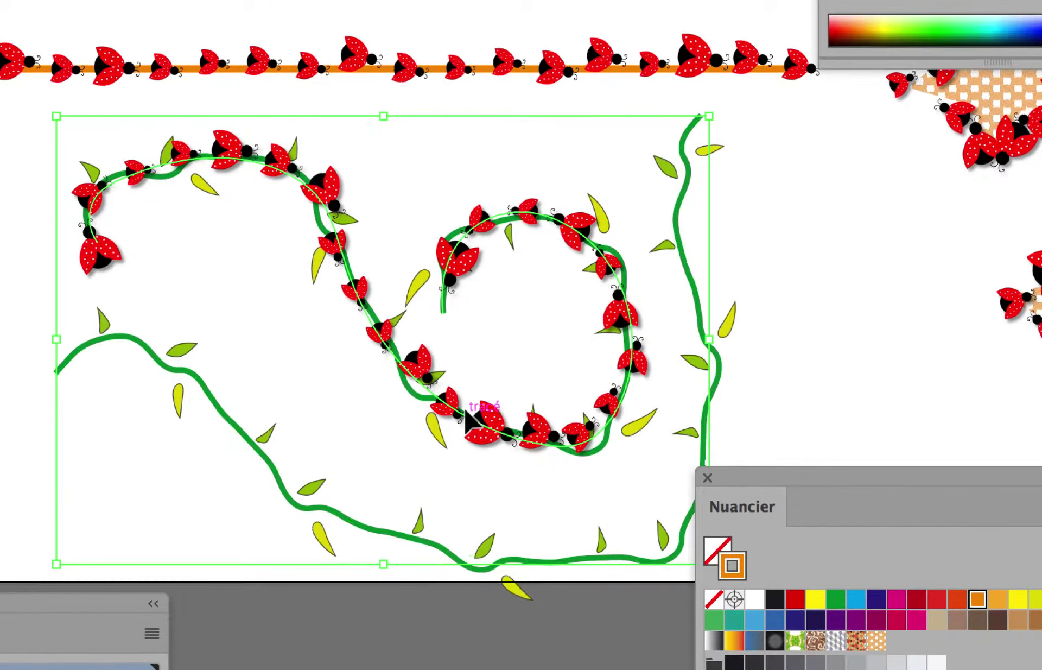
click(456, 219)
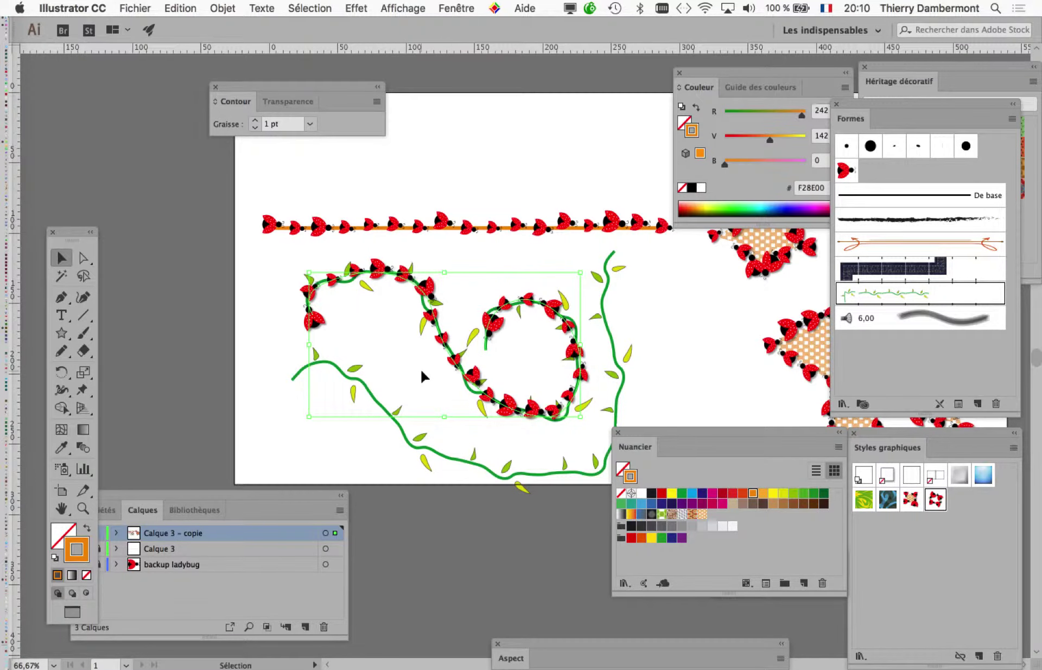
click(473, 8)
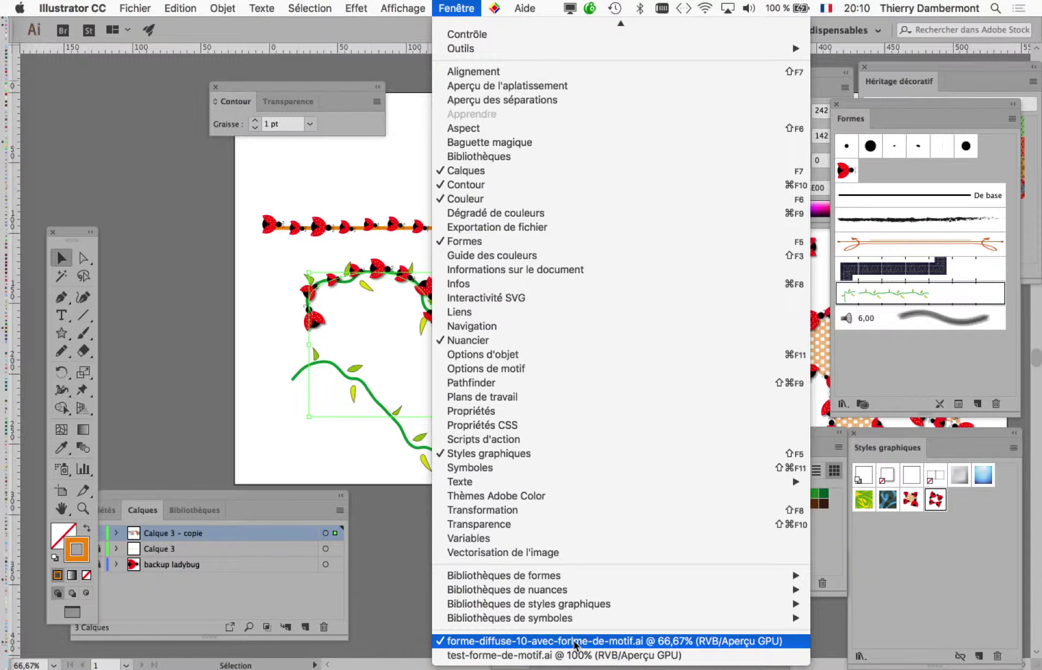
Step: In test-forme-de-motif.ai, zoom in and toggle Outline view then back to GPU Preview
click(575, 655)
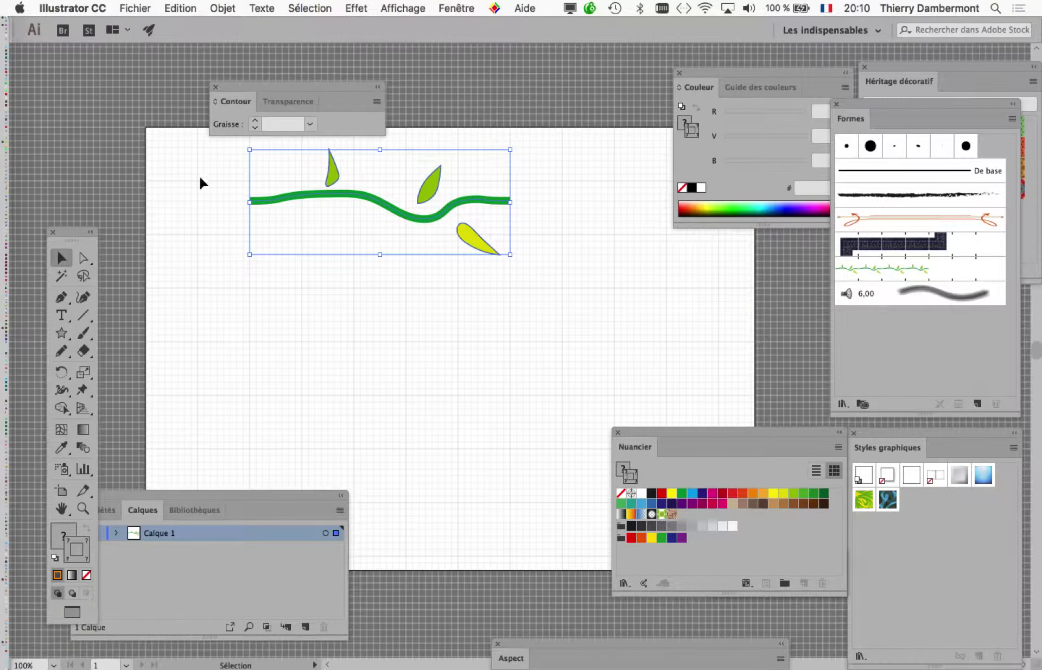
key(super+plus)
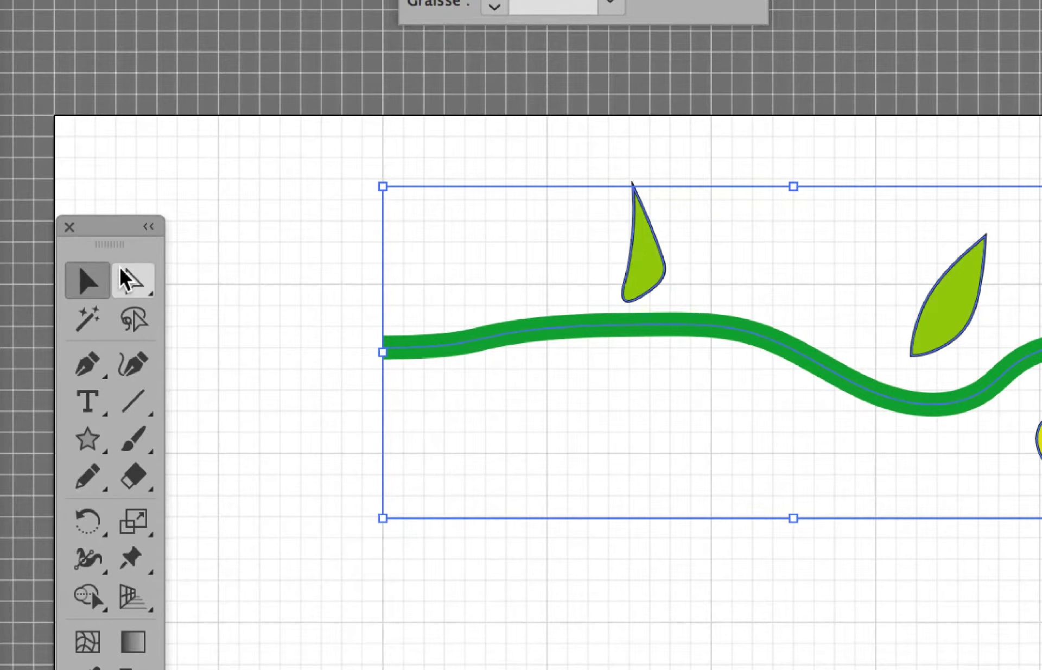
click(126, 278)
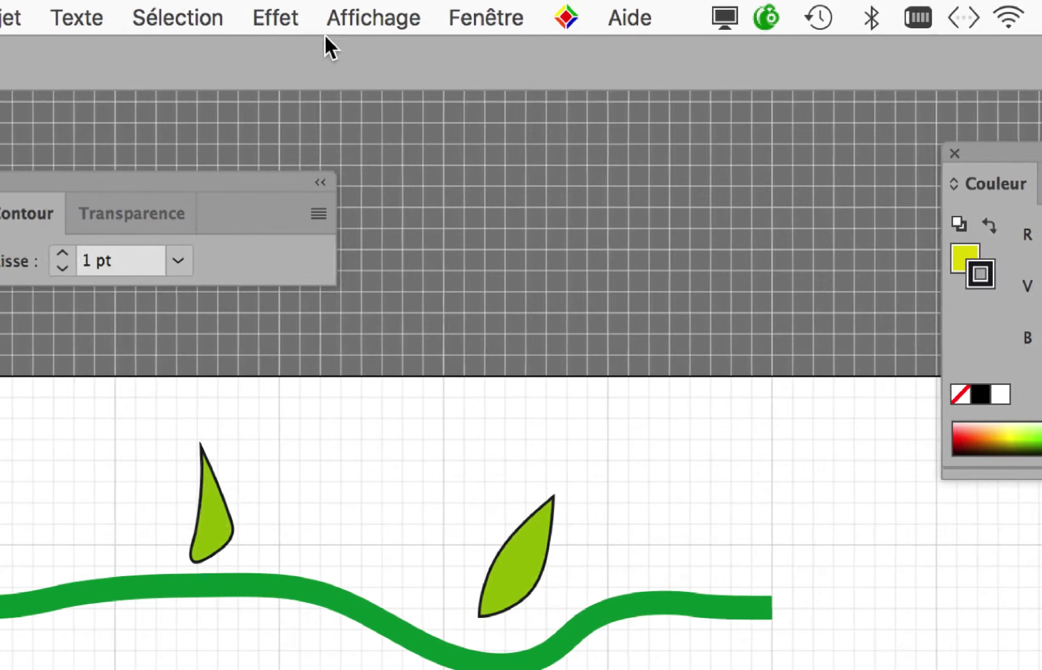
click(327, 24)
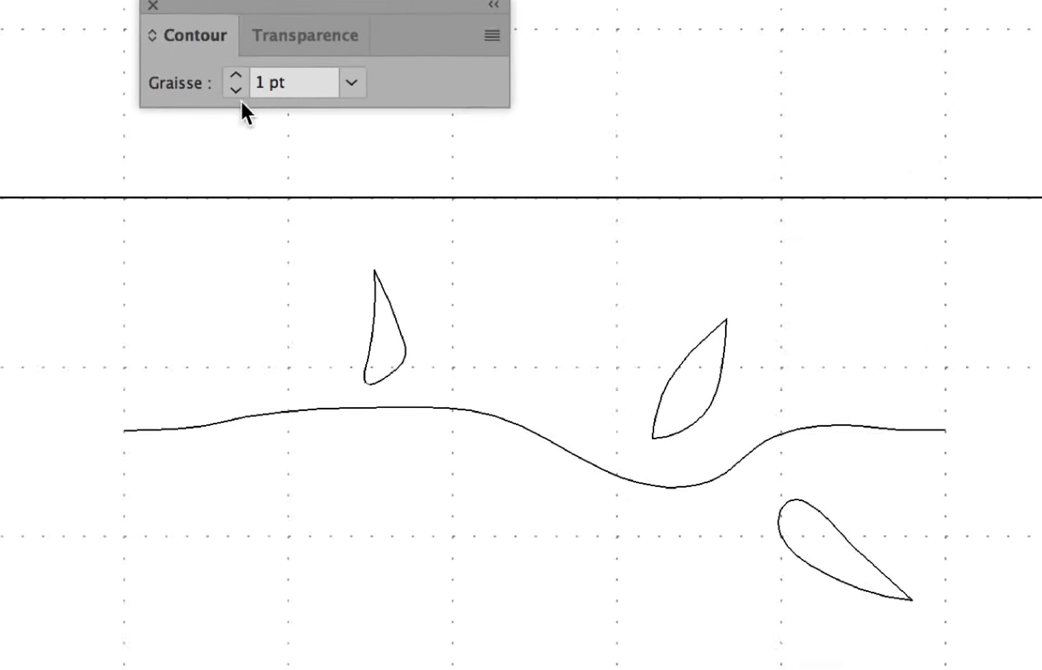
click(333, 11)
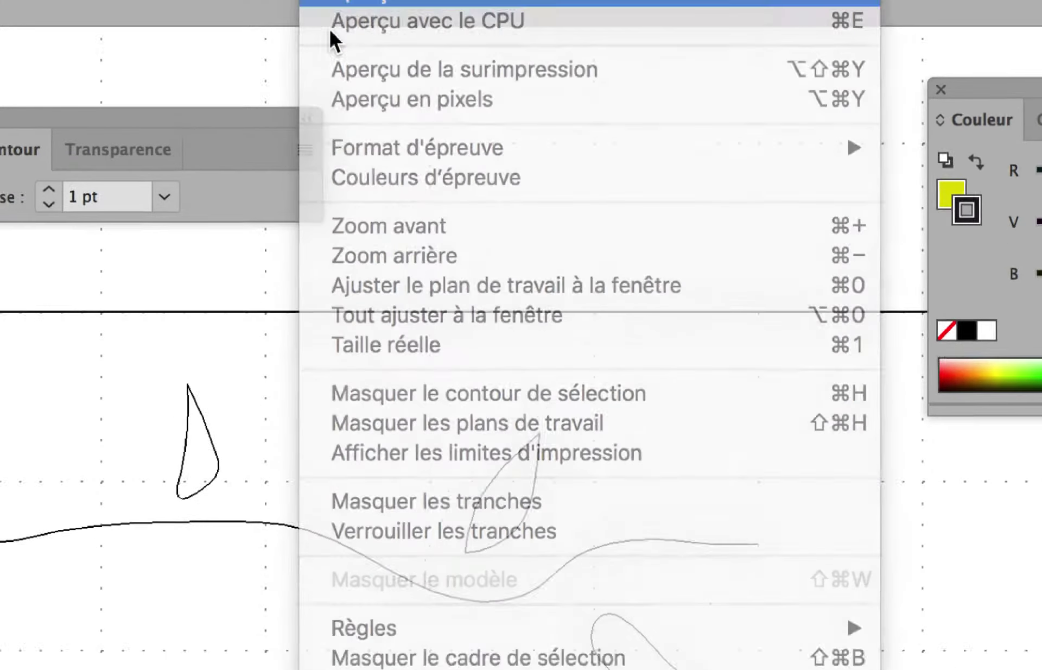
click(336, 20)
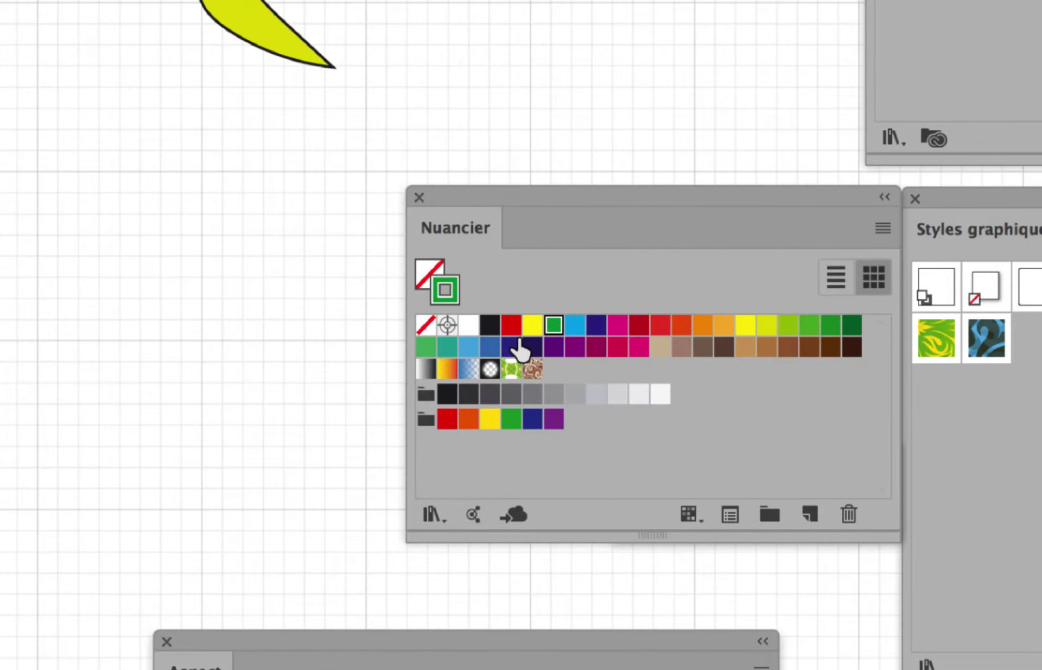
Step: Give the vine a lime-yellow stroke, inspect its end-point handles, then list open documents
click(767, 325)
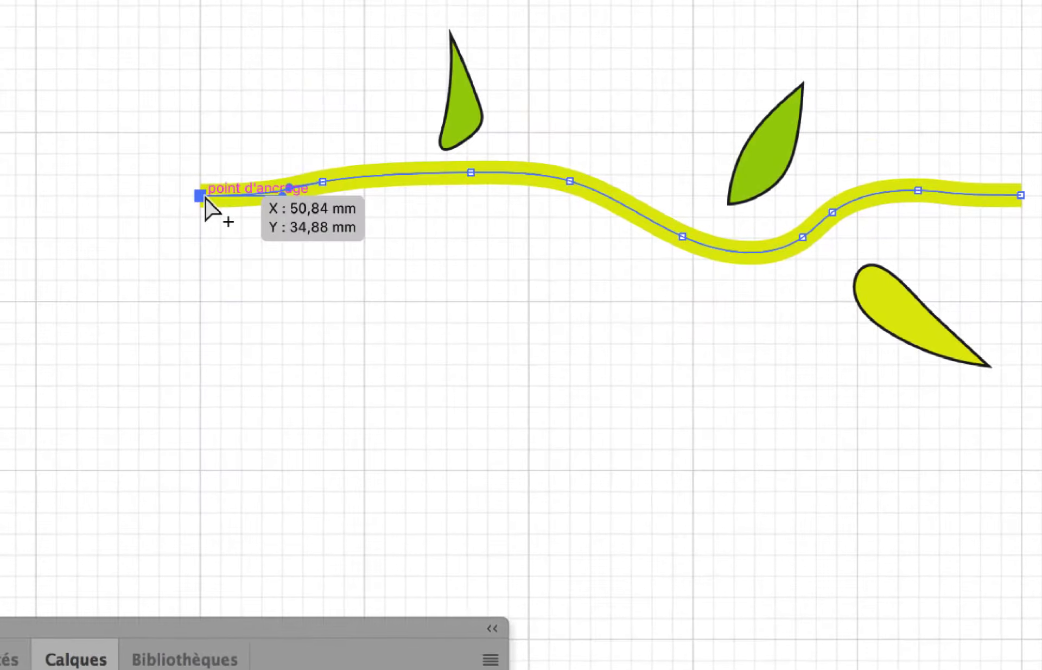
click(195, 194)
scroll(205, 205, up, 3)
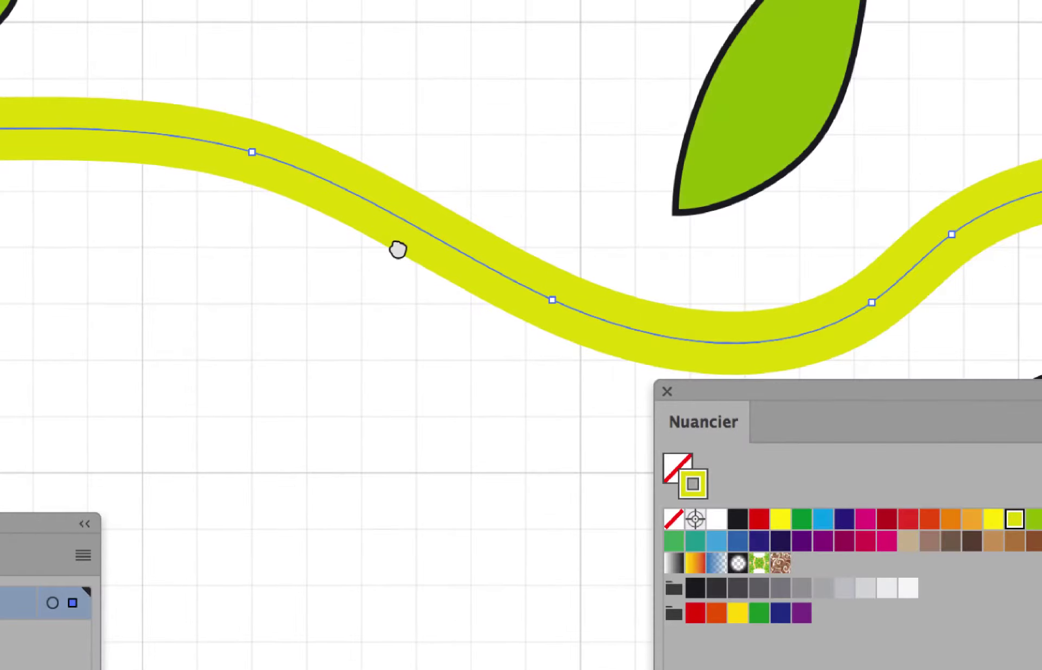
click(399, 203)
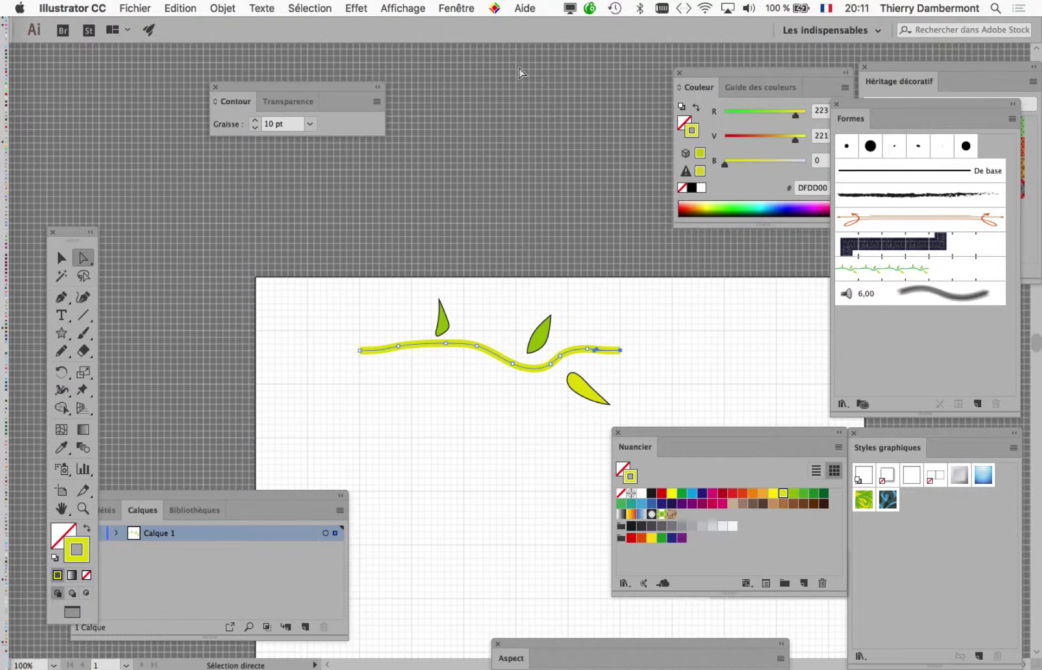
click(455, 8)
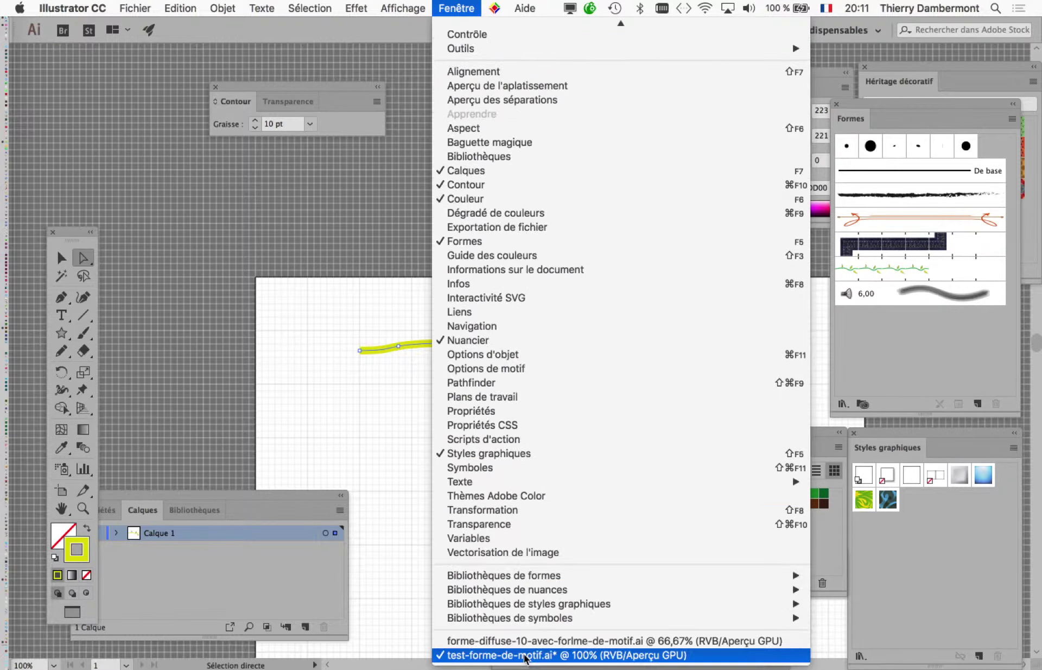
Step: Return to the ladybug vine document, pan across its pattern artwork and move the Stroke panel aside
click(527, 641)
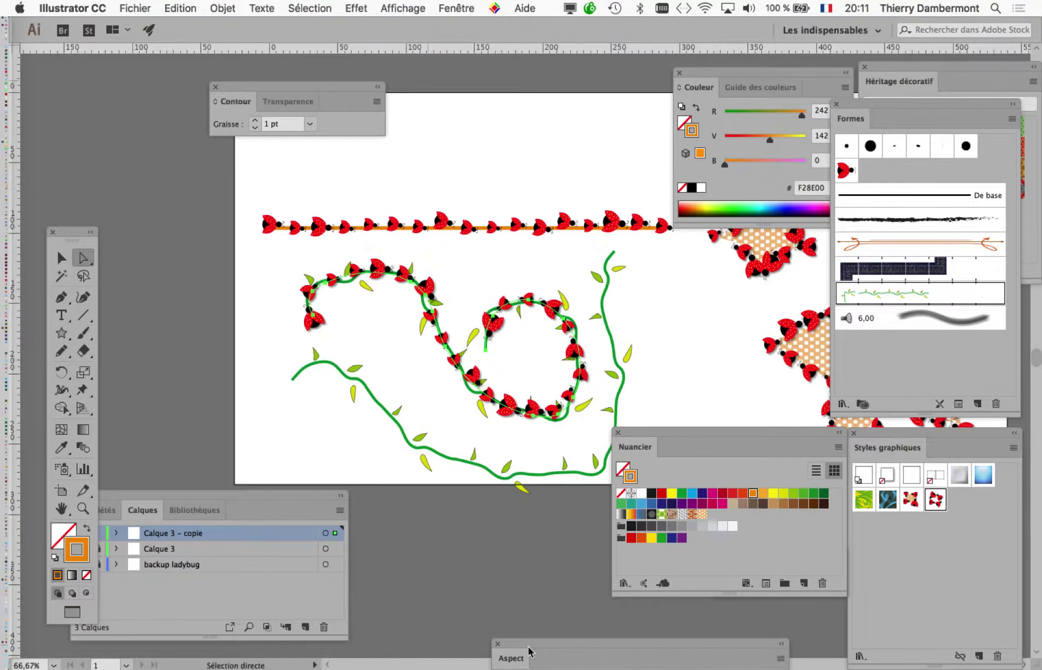
drag(299, 420, 205, 420)
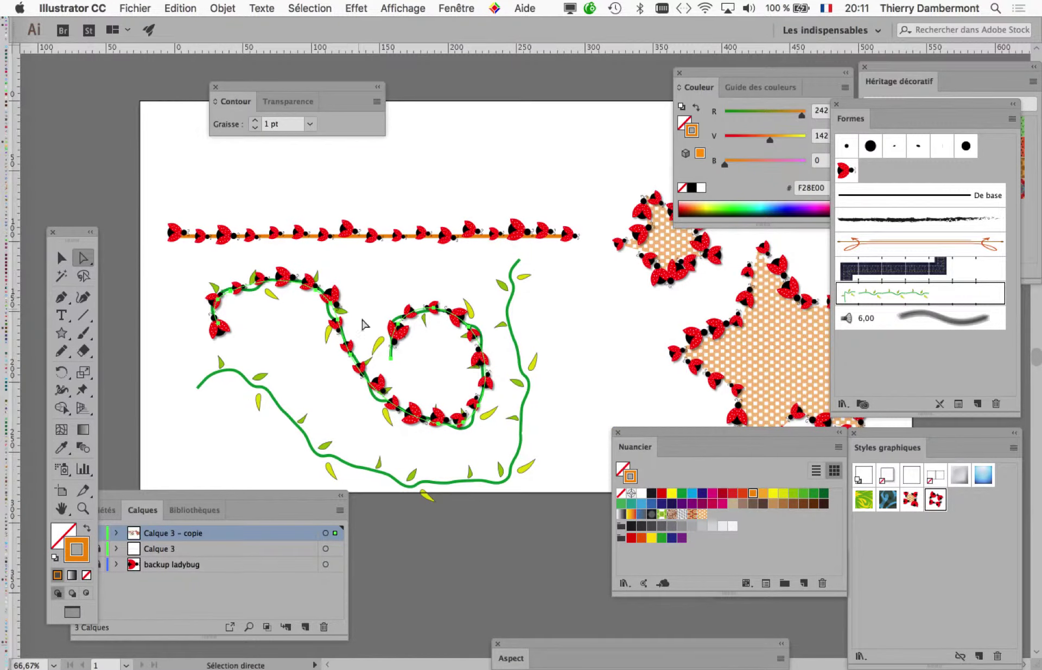
drag(323, 90, 219, 71)
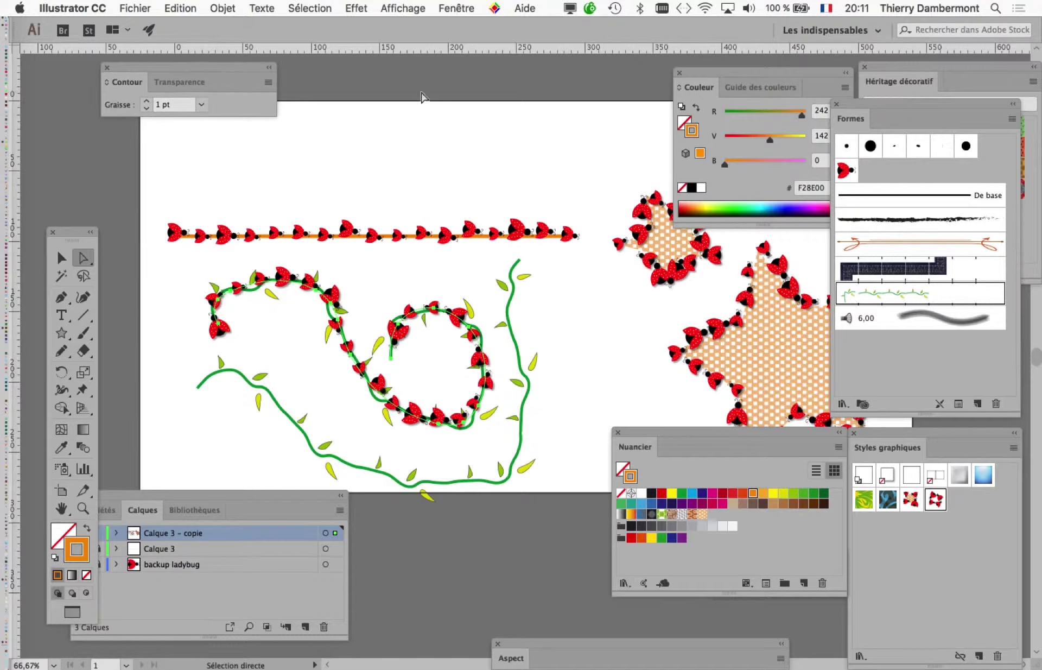
key(v)
key(super+Tab)
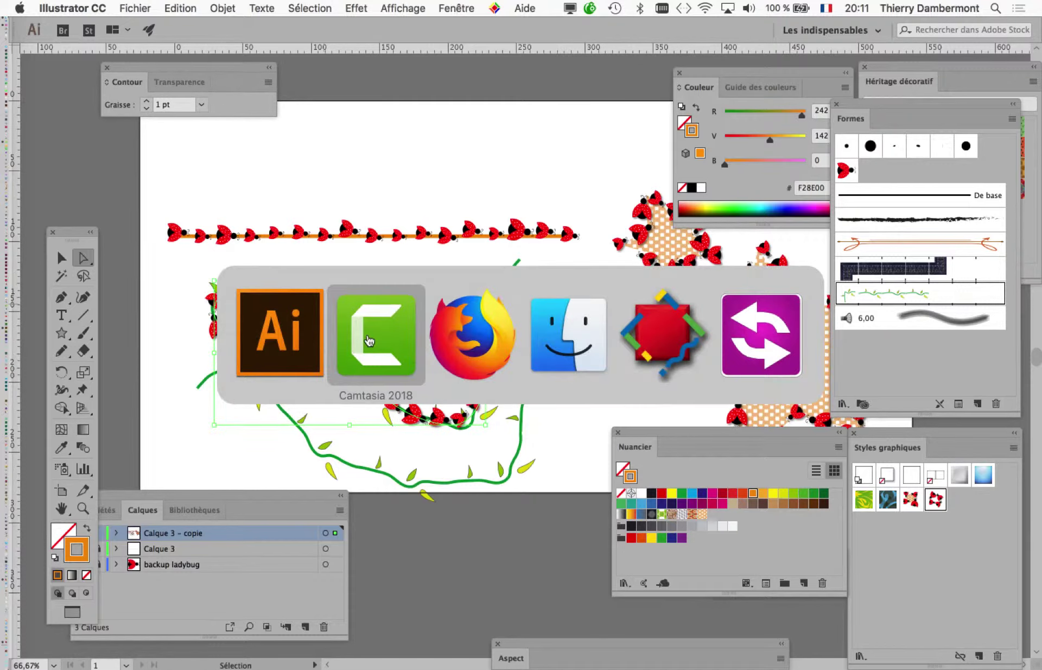
click(297, 326)
Step: Create a new landscape A4 print document
click(135, 8)
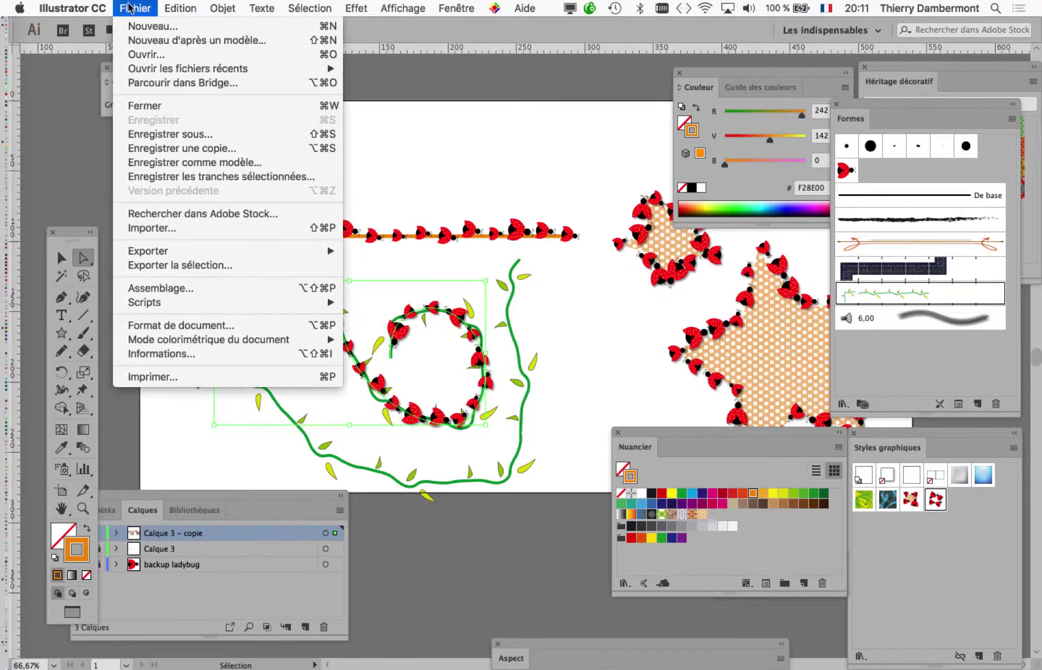
click(134, 26)
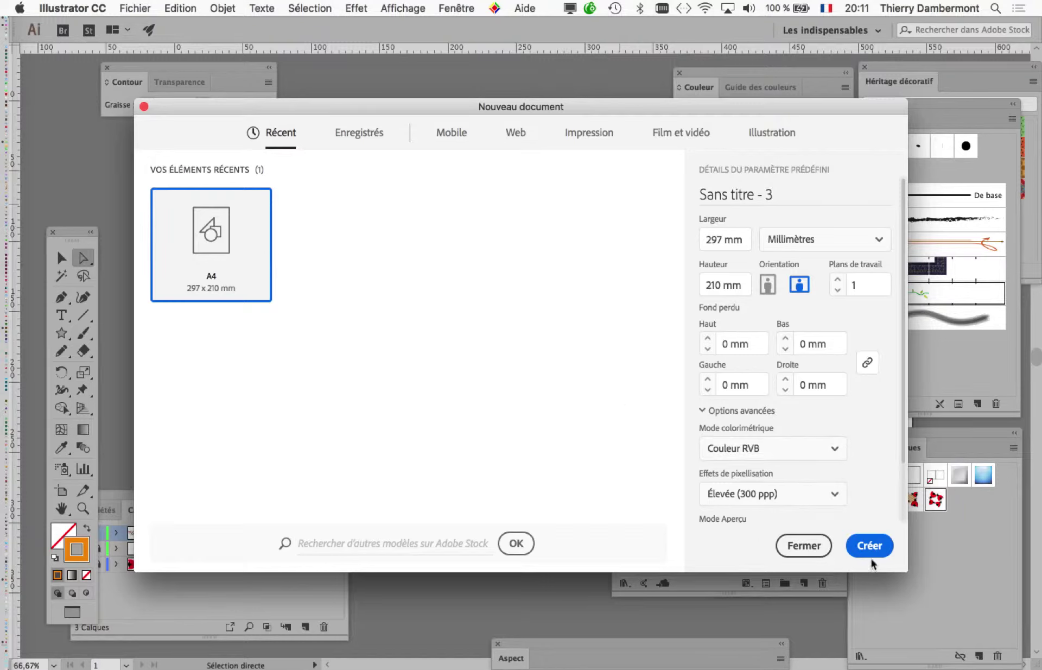
click(595, 136)
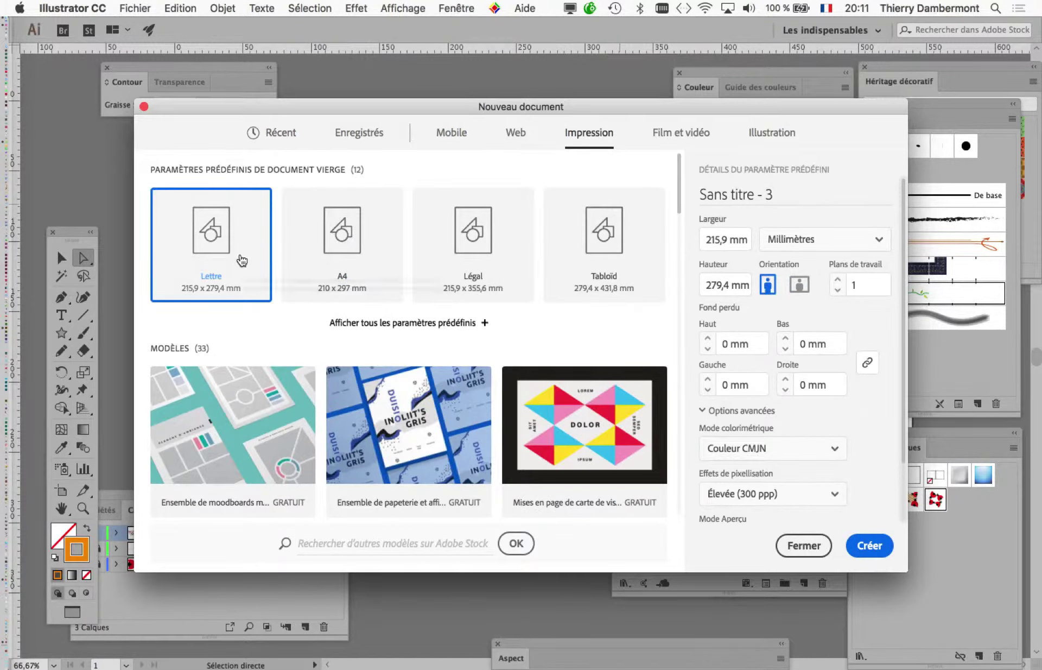
click(305, 267)
click(799, 284)
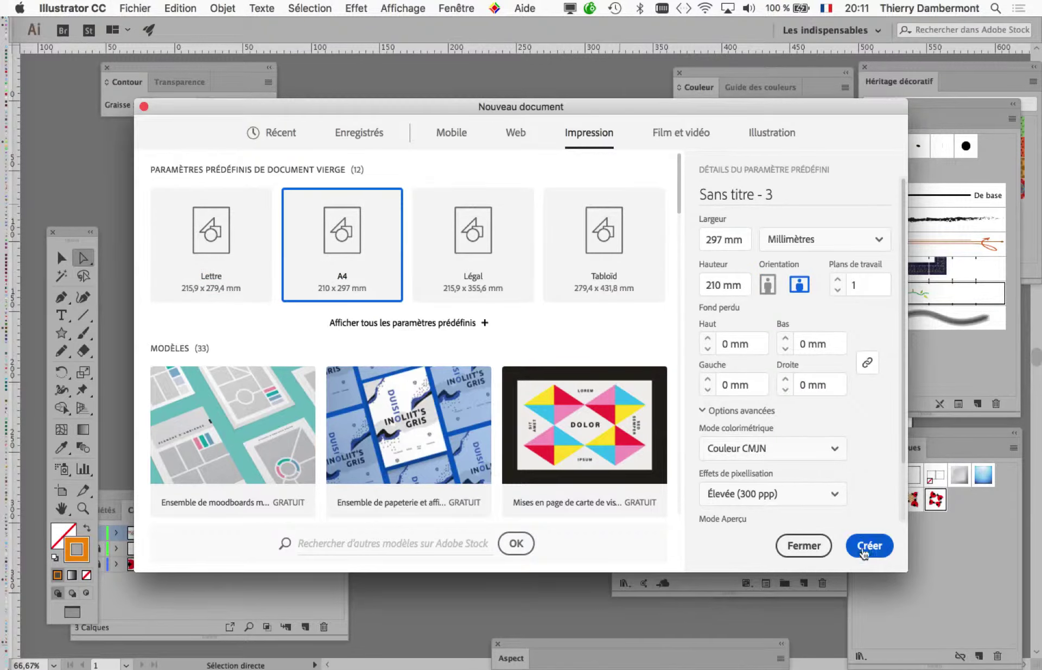
click(864, 548)
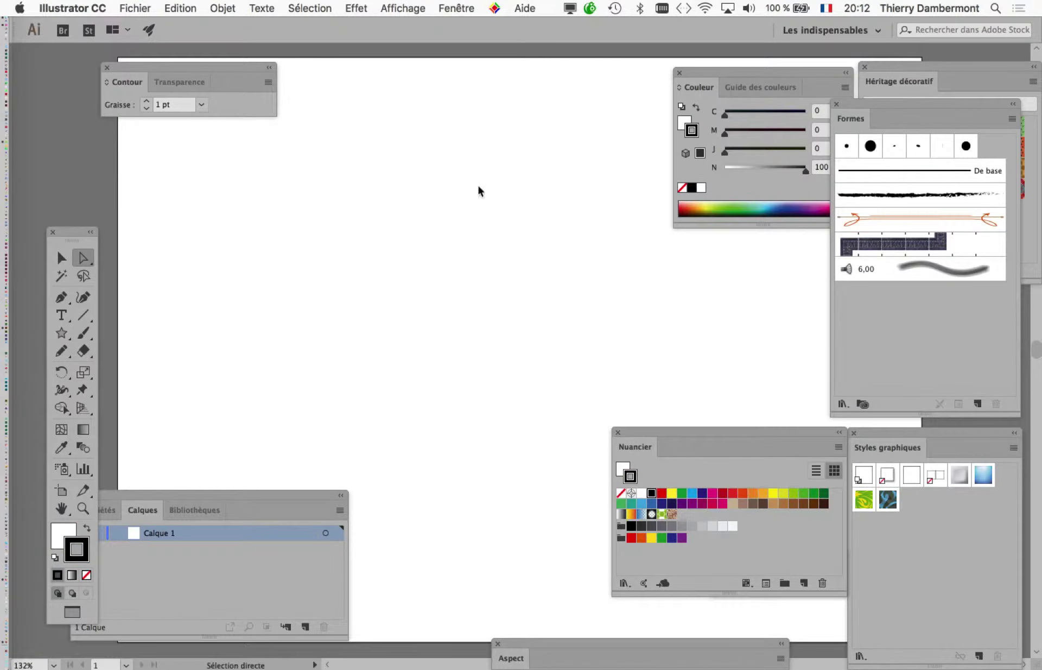
Step: Show the grid on the blank A4 artboard and bring up the Illustrator preferences menu
drag(451, 144, 409, 130)
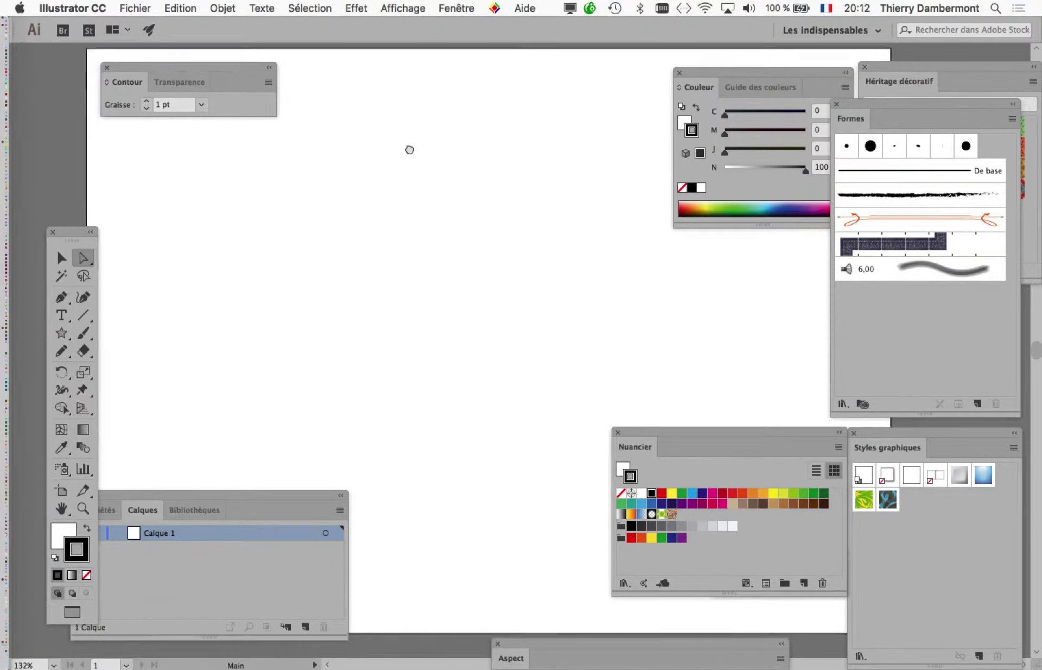
click(409, 9)
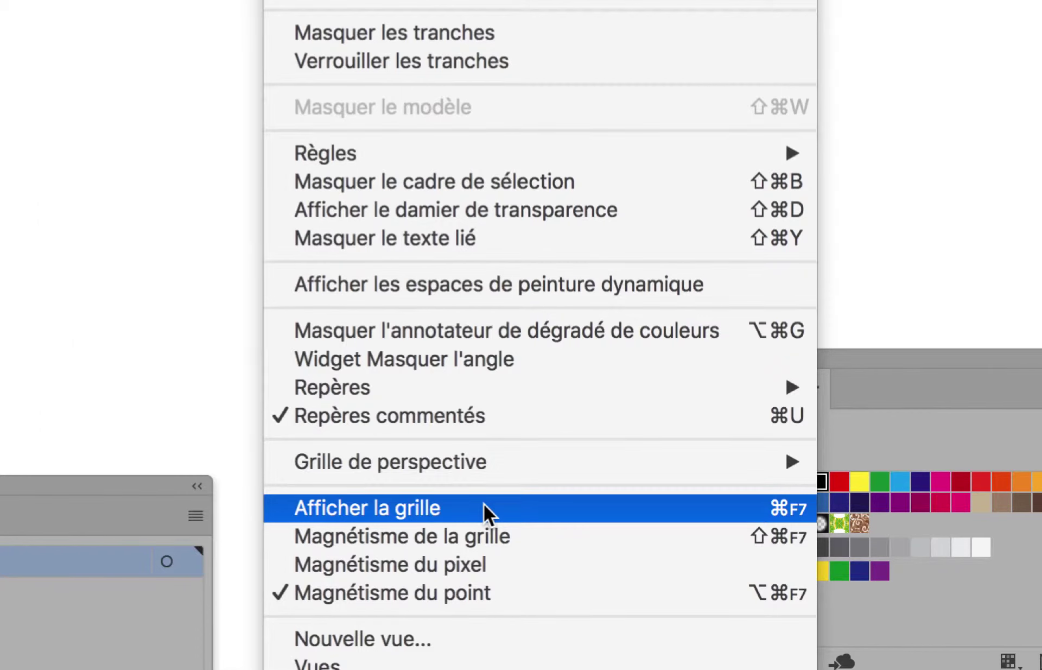
click(484, 509)
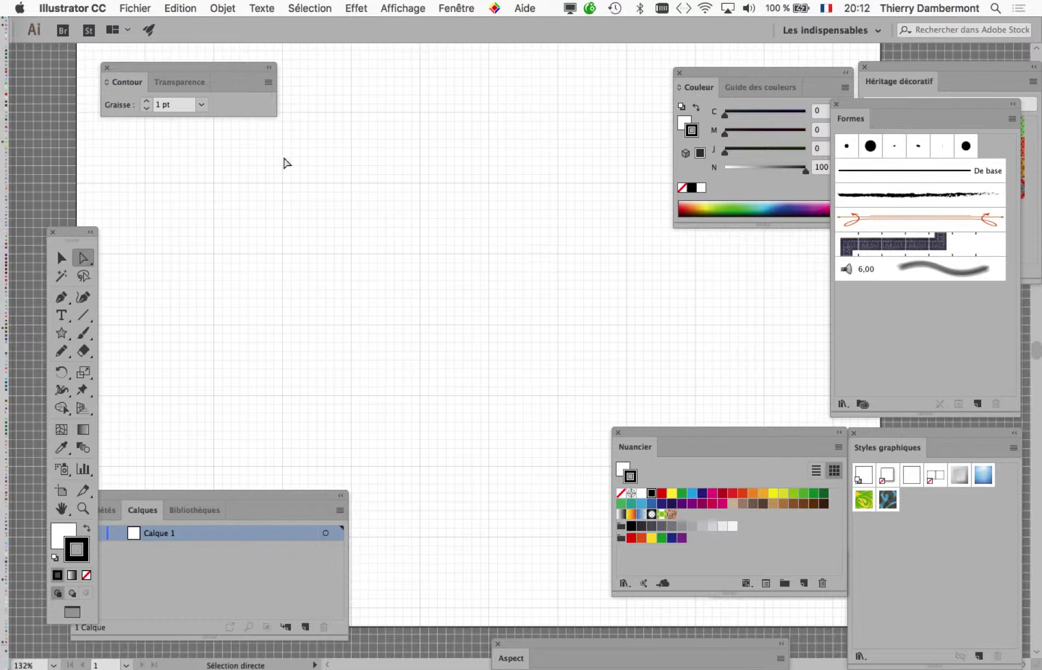
click(94, 8)
mouse_move(76, 49)
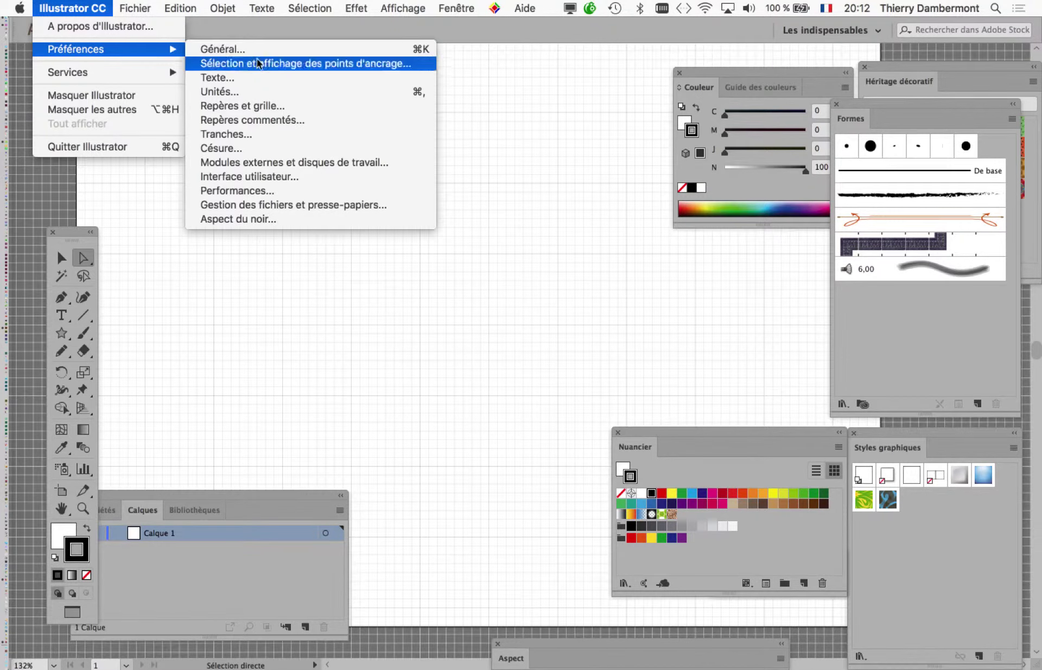
Step: In Guides & Grid preferences, set Subdivisions to 4, keep Gridline every 25,4 mm, apply
click(289, 106)
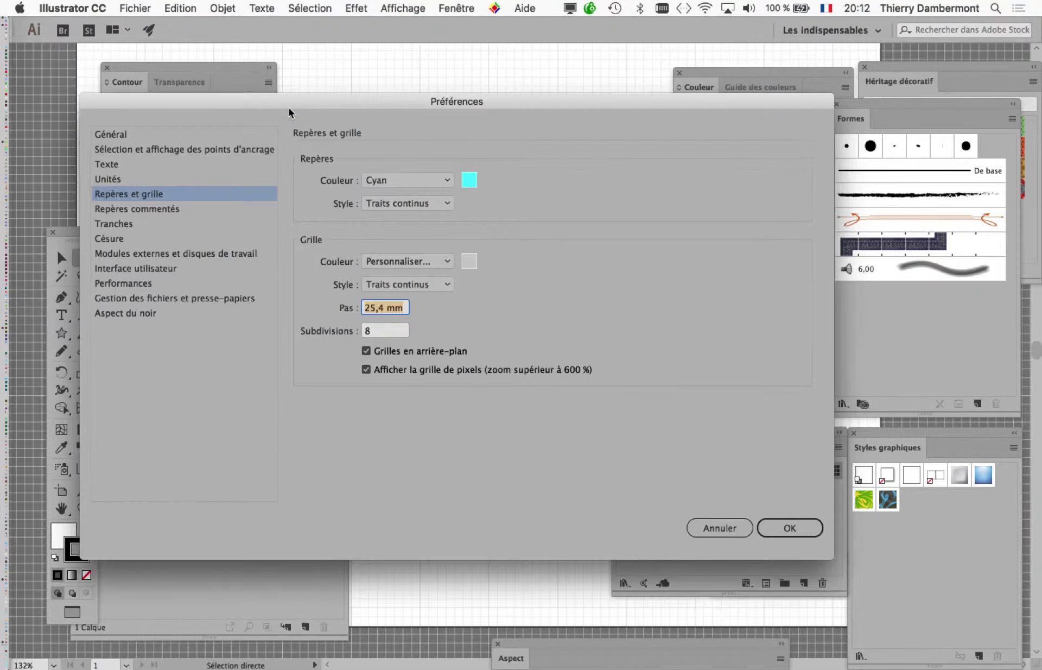
drag(455, 110, 817, 63)
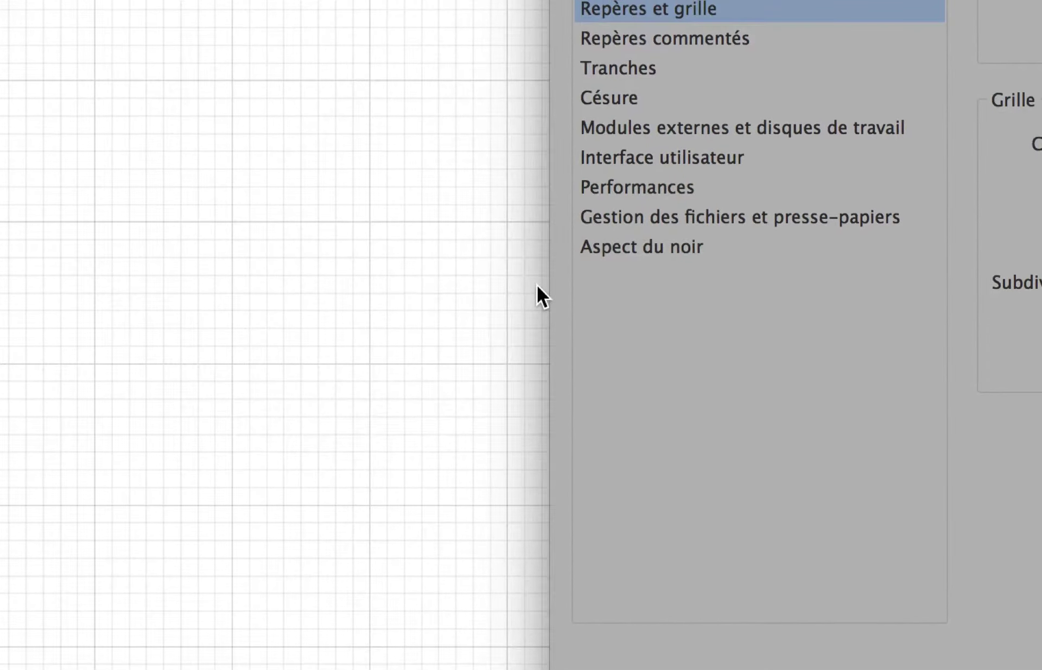
key(Tab)
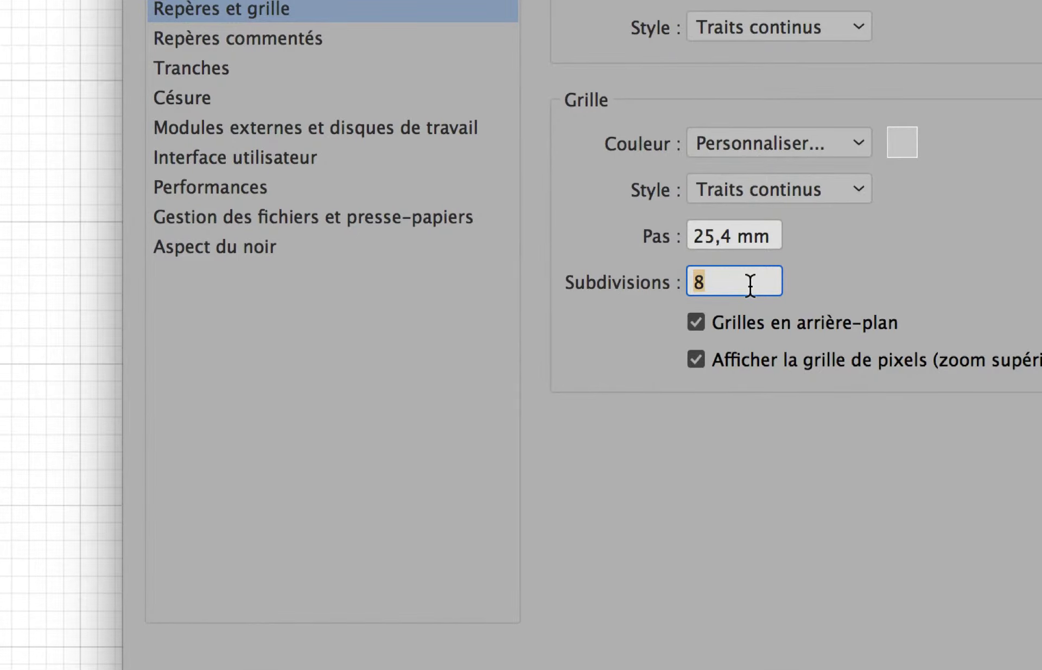
text(4)
double_click(737, 269)
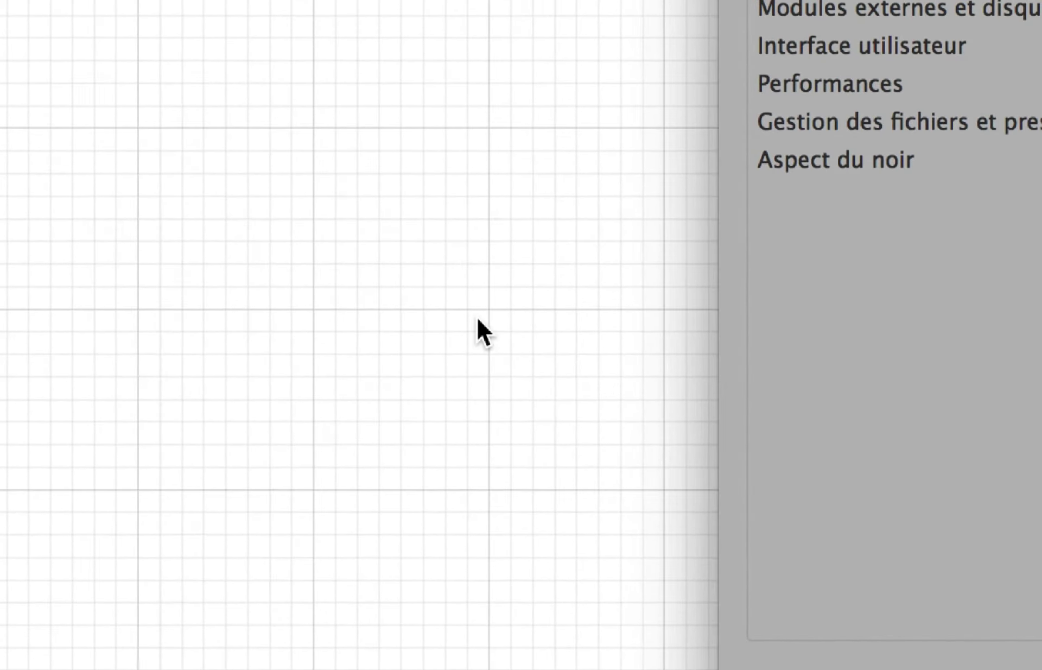
double_click(749, 264)
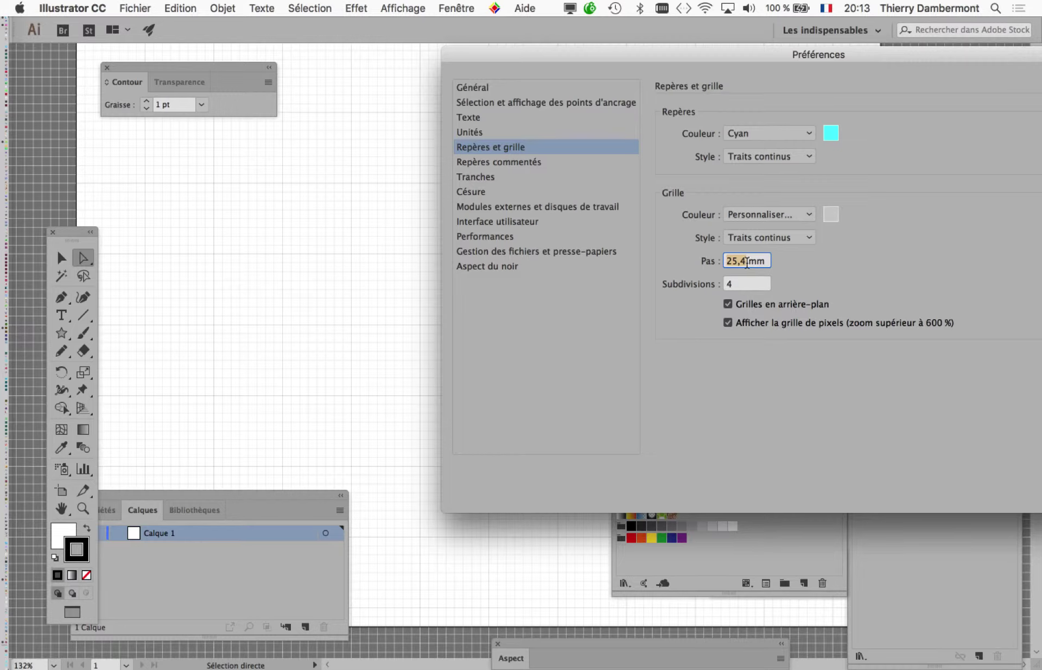
drag(758, 64, 562, 57)
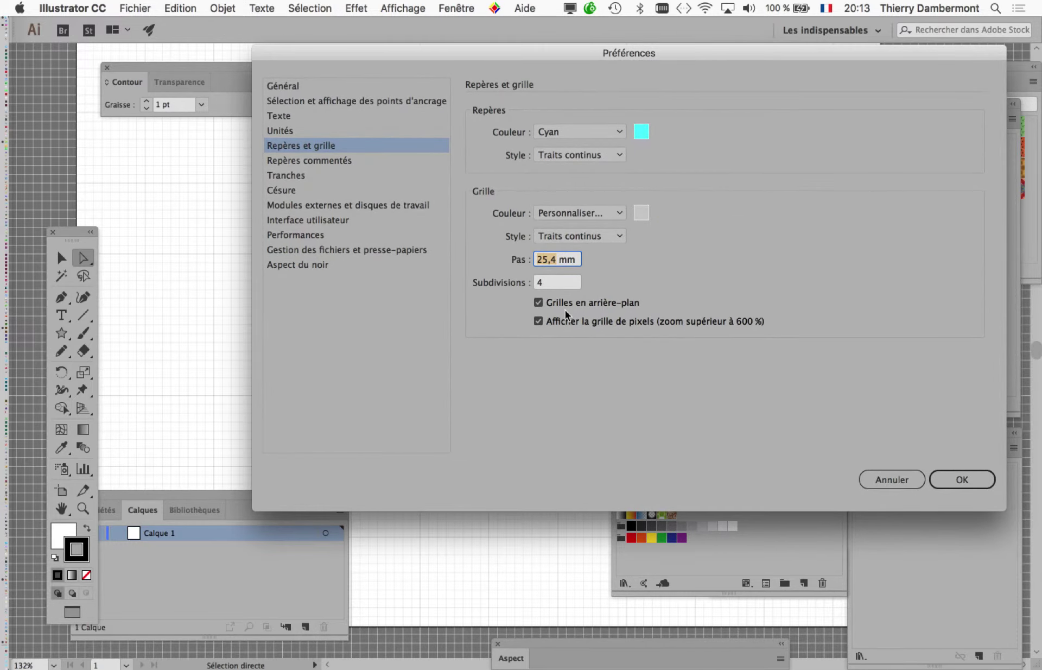
click(977, 478)
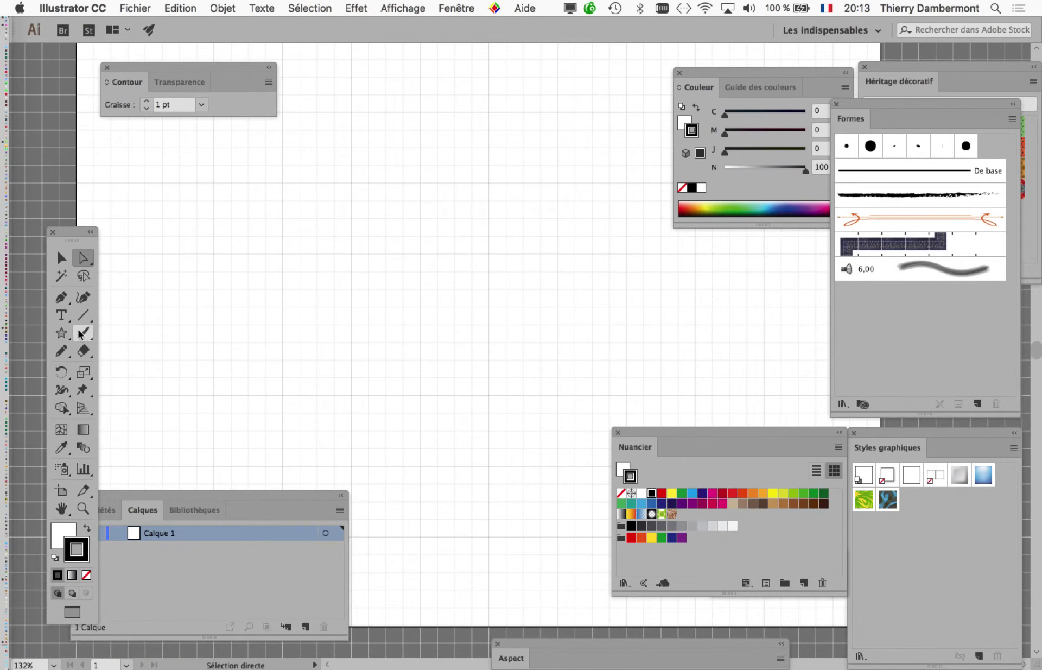
Step: Draw a wavy freehand line with the Pencil tool across the artboard's upper middle
click(63, 353)
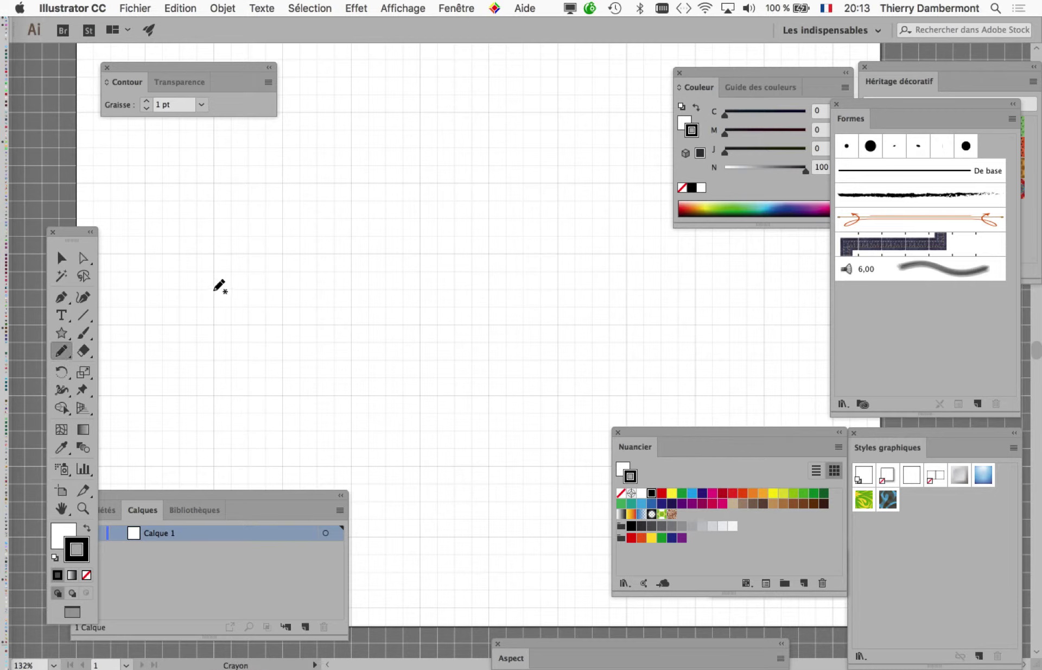
mouse_move(214, 290)
mouse_down()
mouse_move(427, 272)
mouse_move(608, 238)
mouse_move(675, 292)
mouse_move(695, 291)
mouse_up()
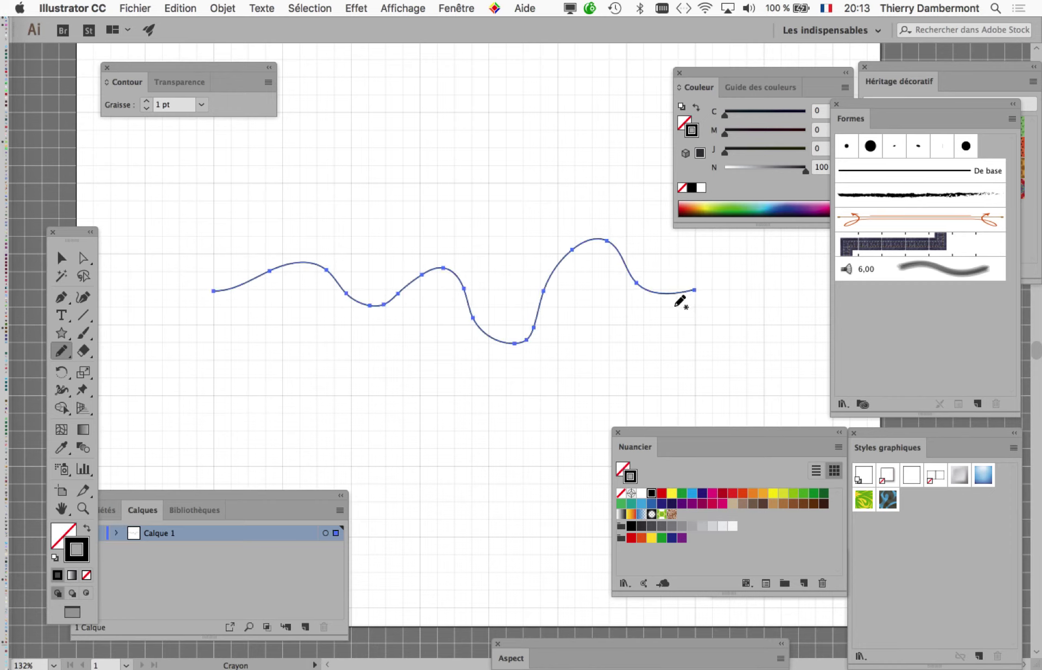